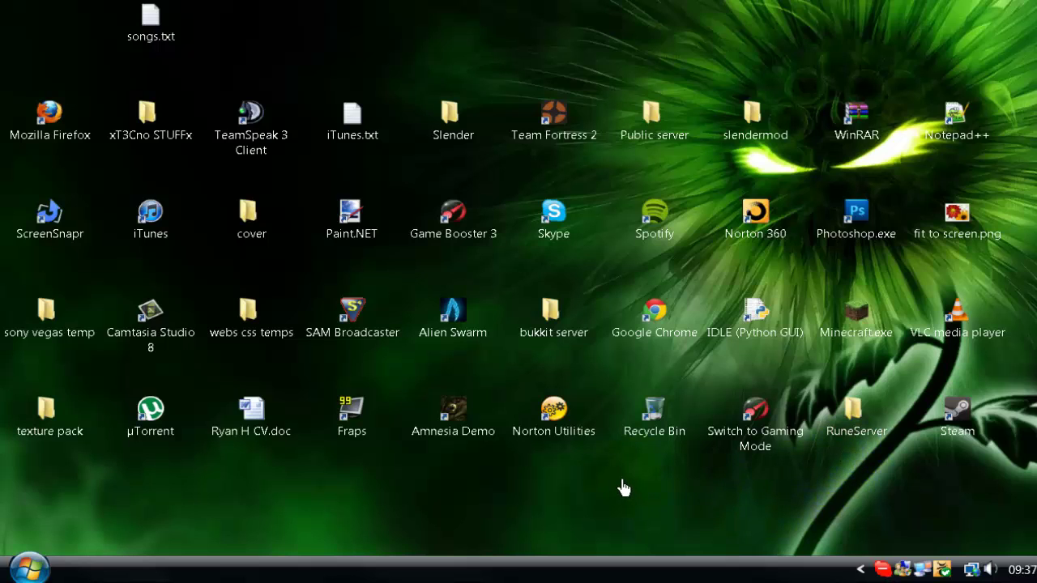
# Step: Open the Slender folder from the desktop, move its window to the other monitor and bring it back
pyautogui.doubleClick(462, 120)
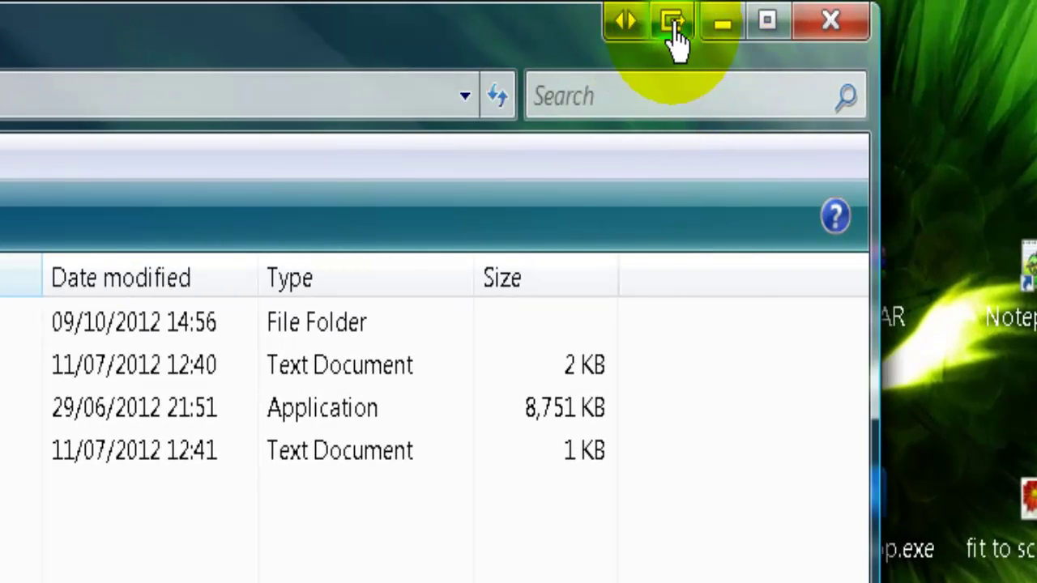
pyautogui.click(673, 24)
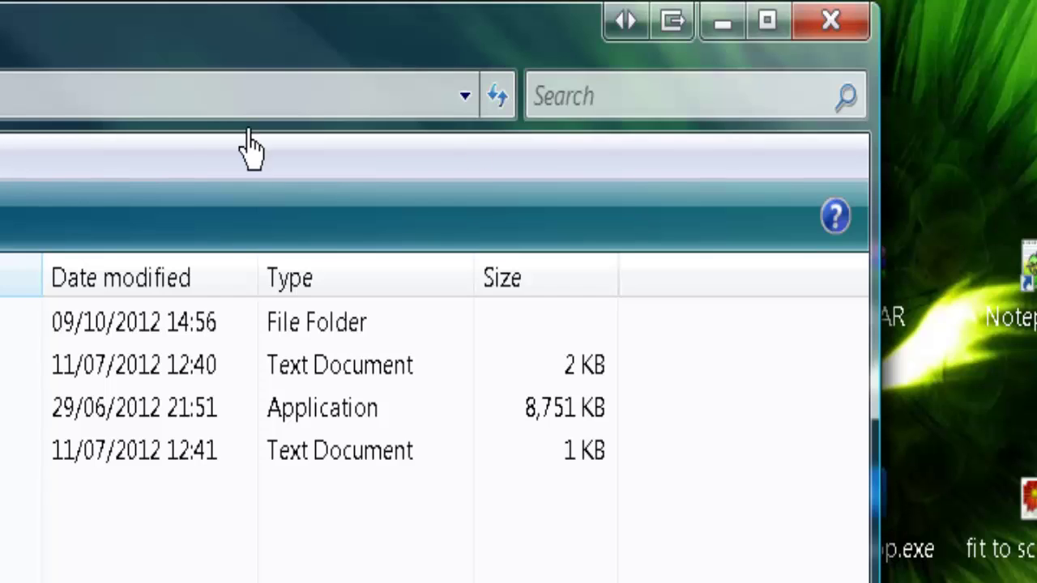
pyautogui.click(672, 26)
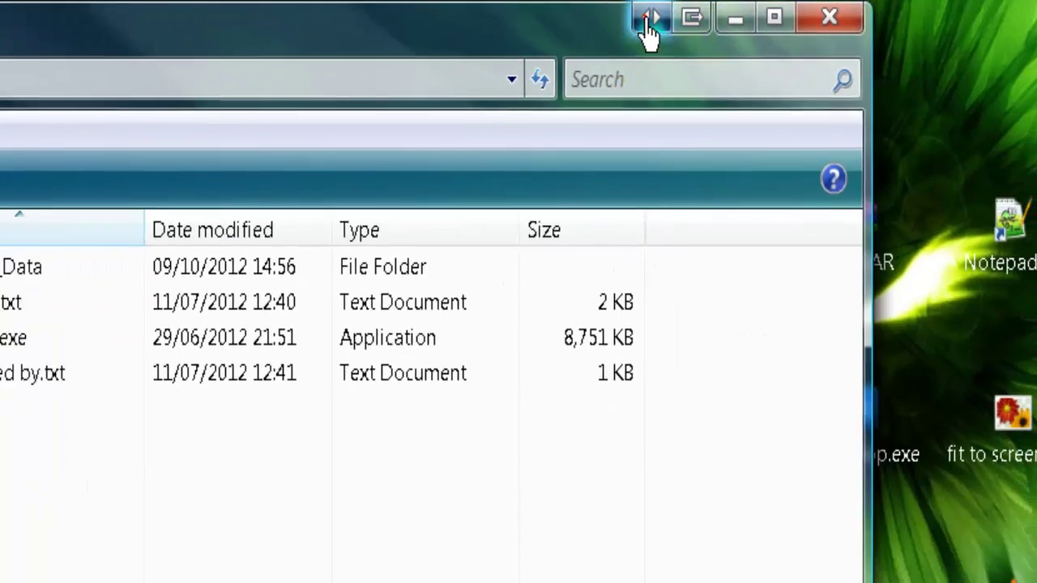
# Step: Stretch the Slender folder window across both monitors, restore its original size and close it
pyautogui.click(623, 23)
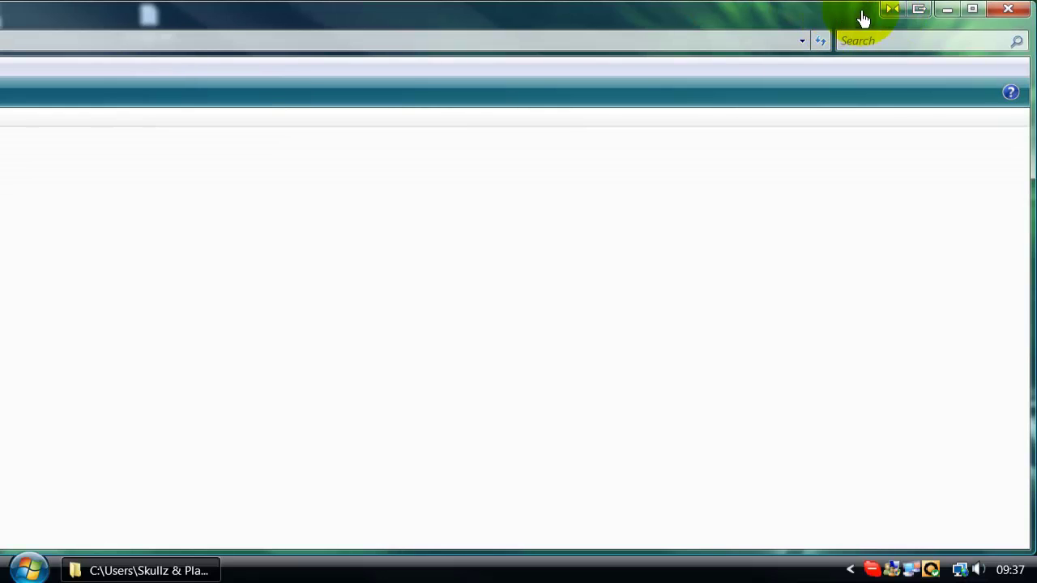
pyautogui.click(890, 12)
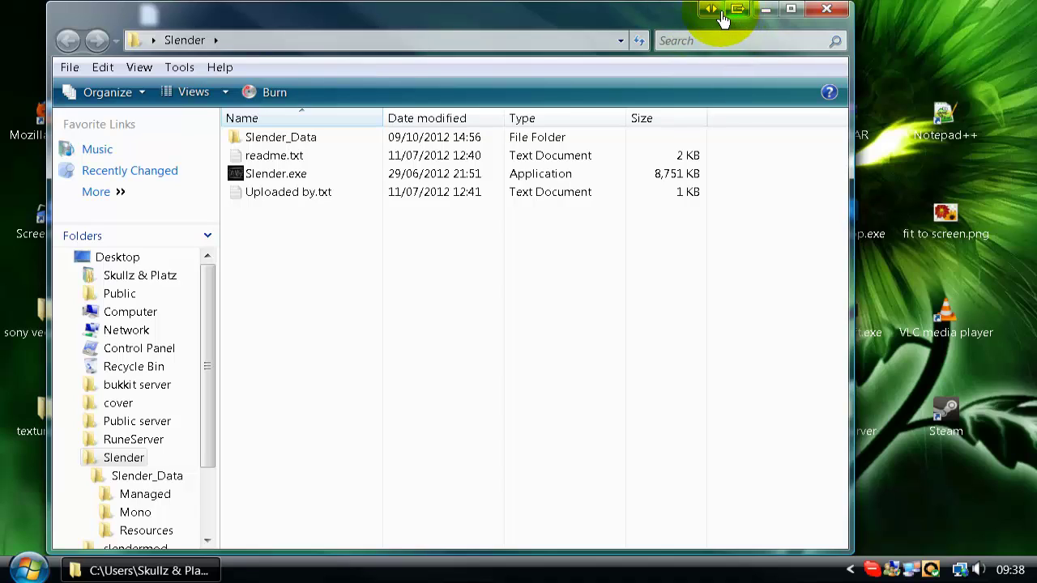
pyautogui.click(828, 11)
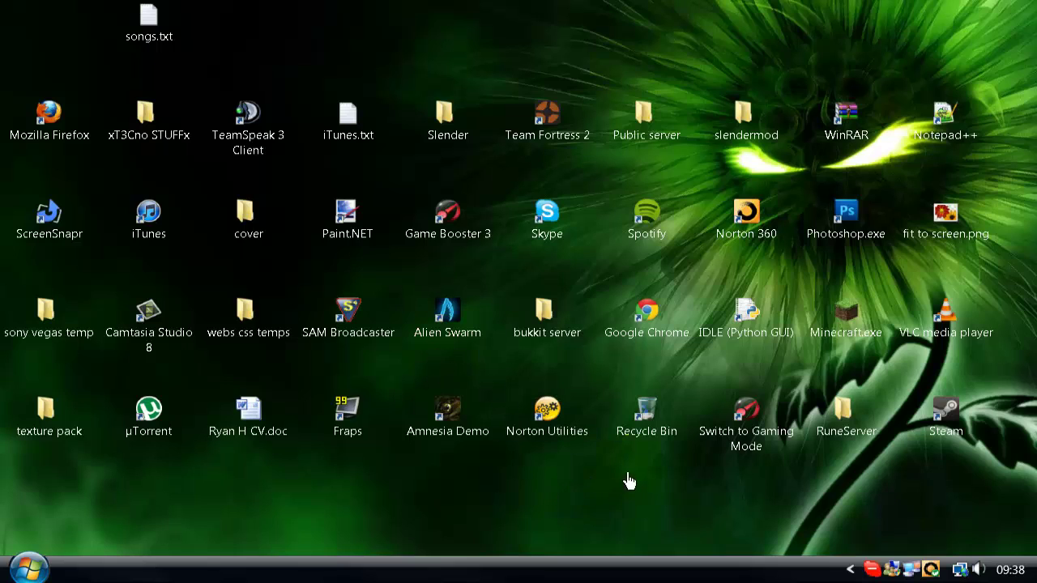
# Step: Check the version and system information in UltraMon's About window and close it
pyautogui.rightClick(912, 572)
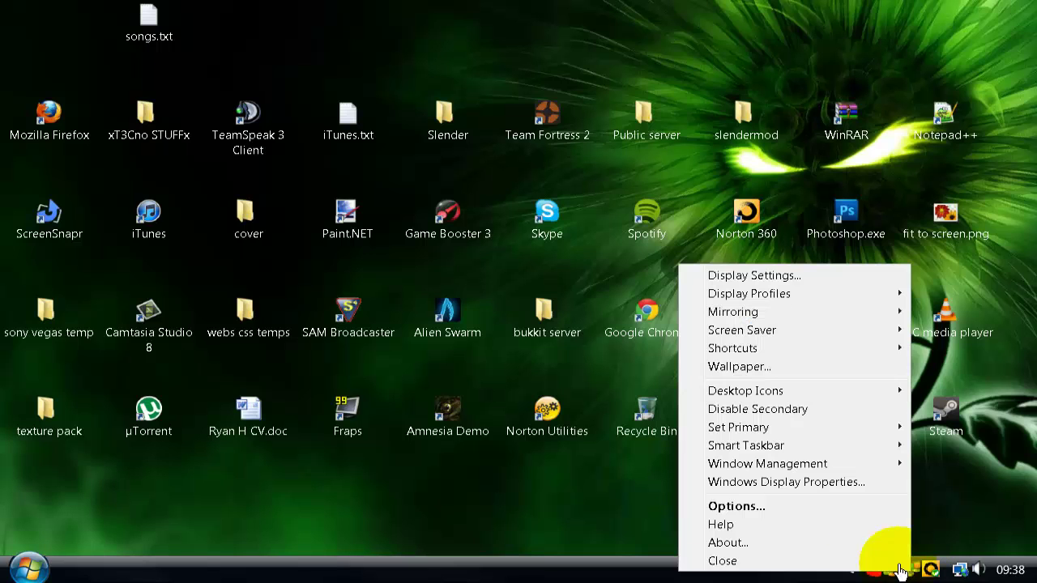
pyautogui.click(790, 543)
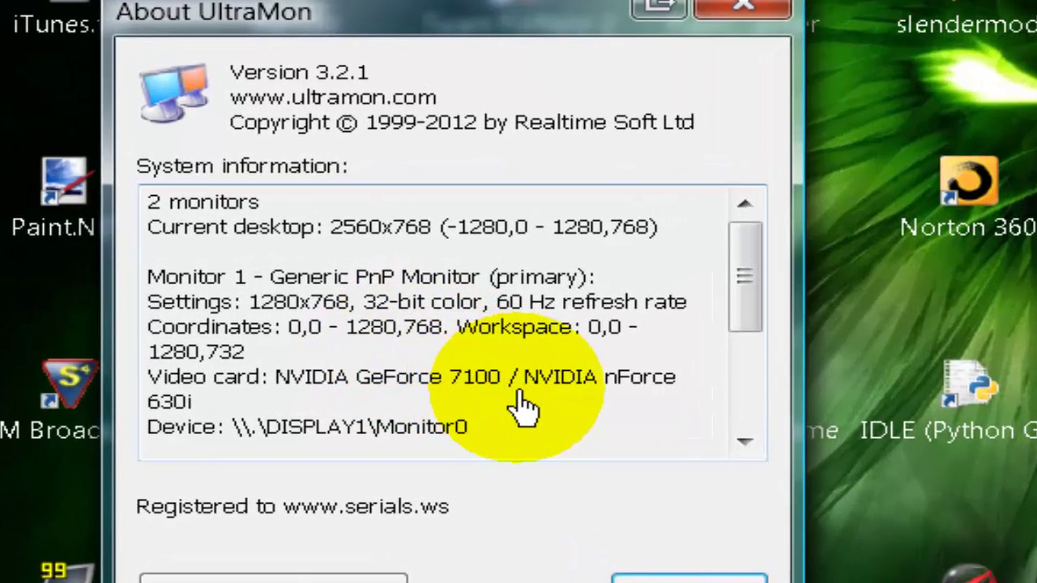
pyautogui.click(661, 570)
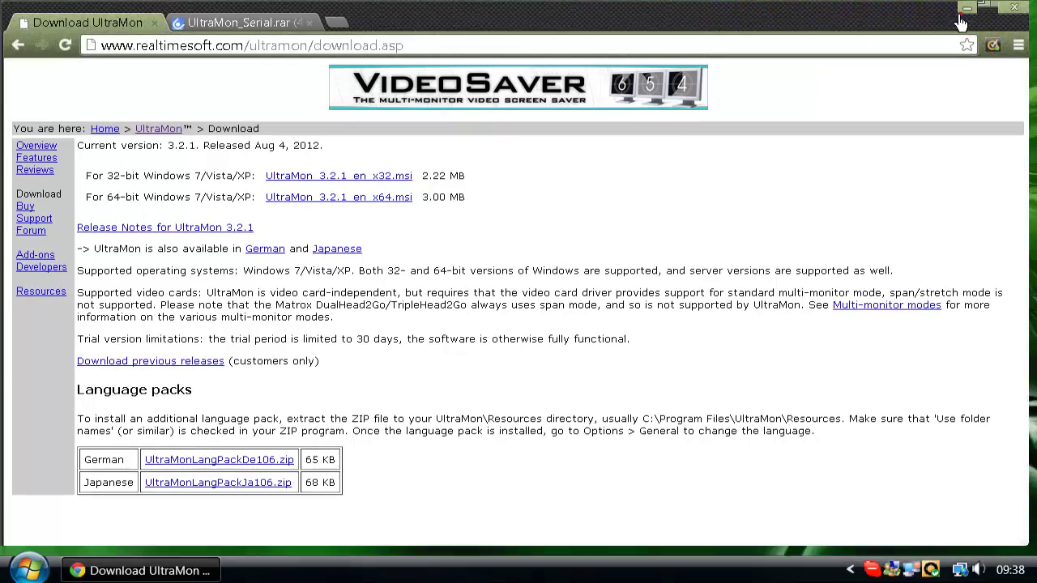
# Step: Try to download UltraMon_Serial.rar from uploaded.net with the free option, reloading the page and entering the CAPTCHA verification words
pyautogui.doubleClick(960, 23)
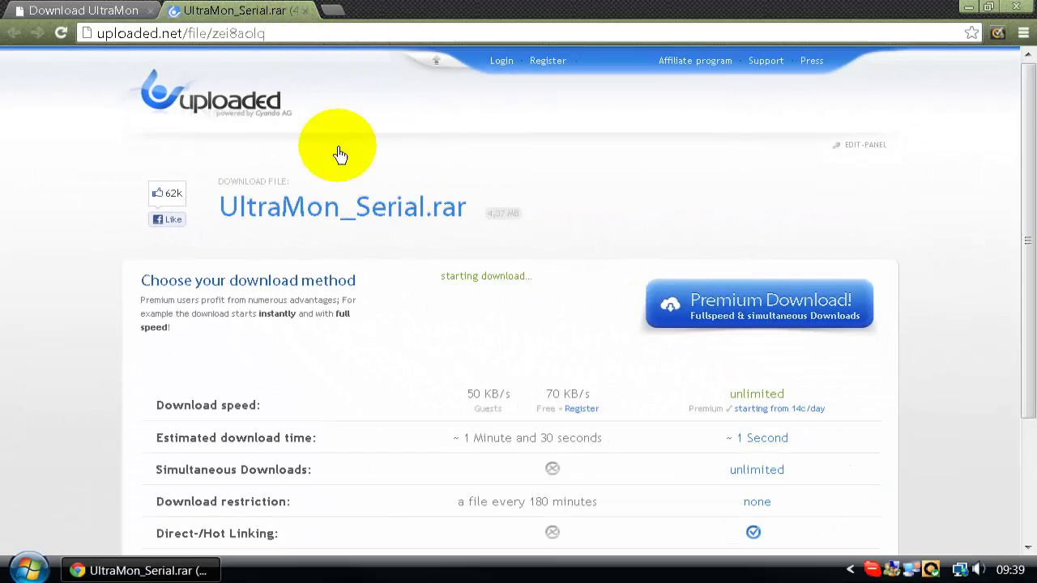
pyautogui.click(61, 33)
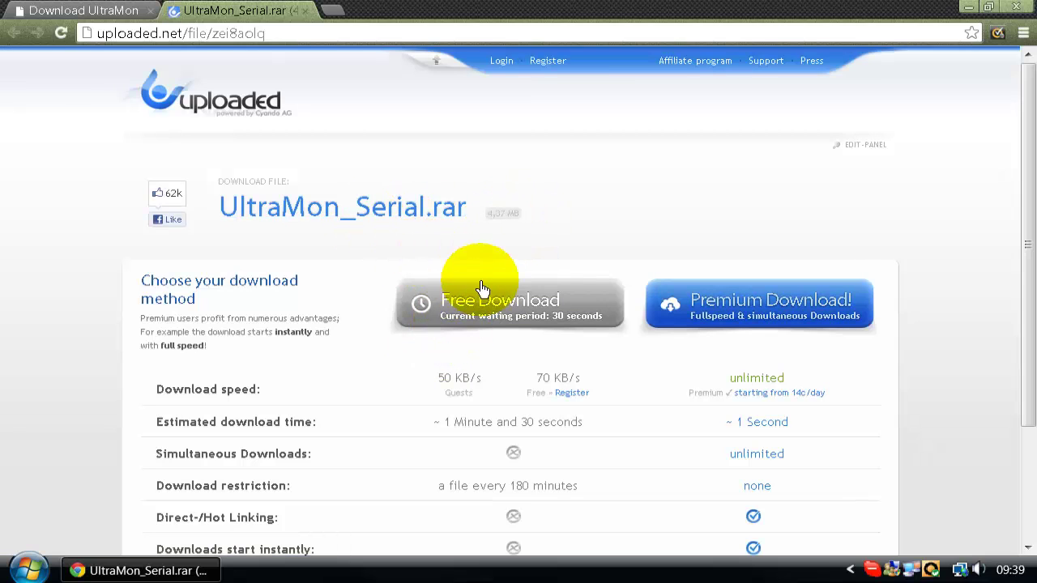
pyautogui.click(523, 312)
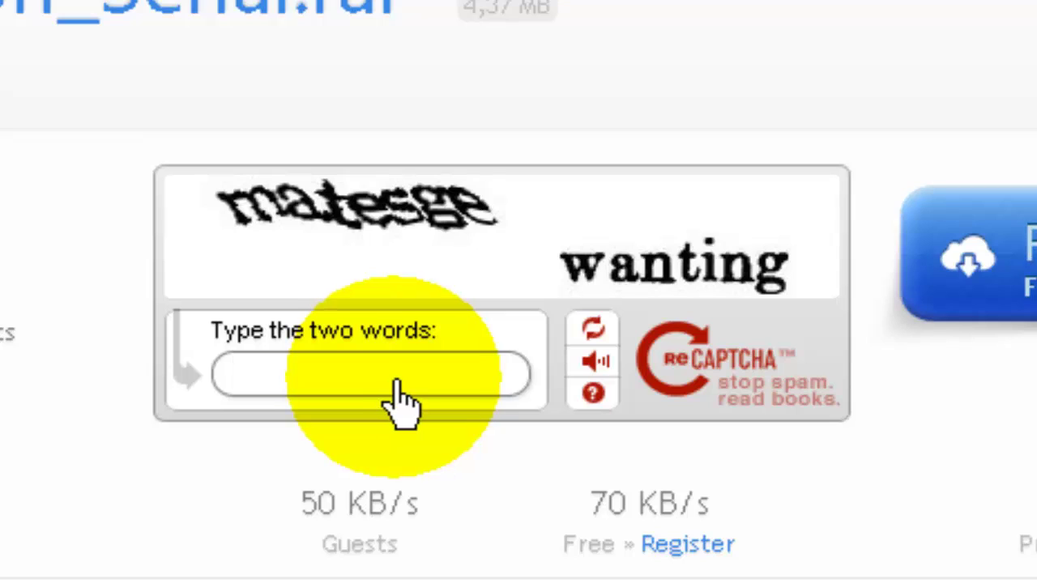
pyautogui.write('matesge wanting')
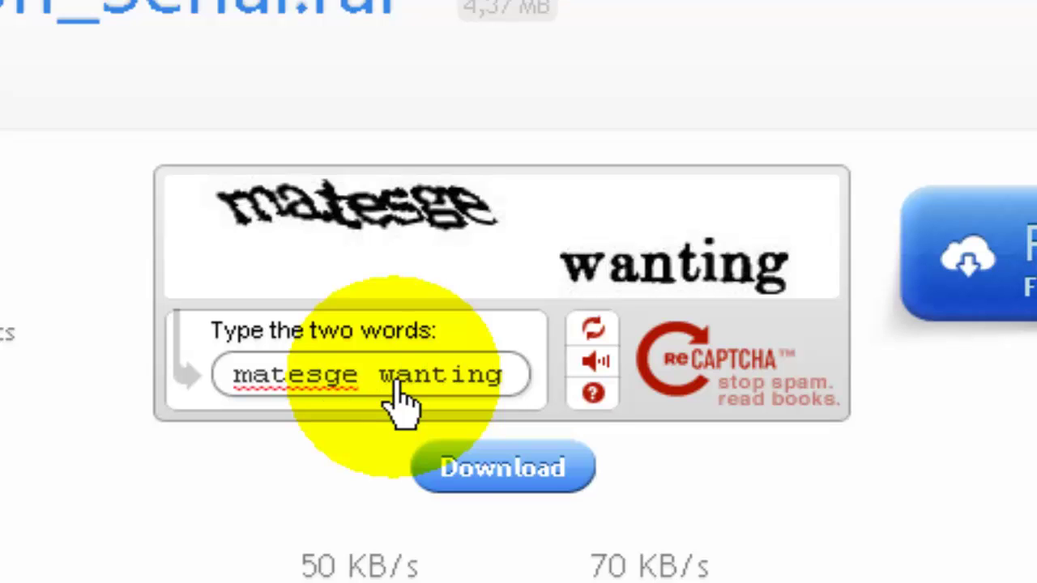
pyautogui.click(520, 469)
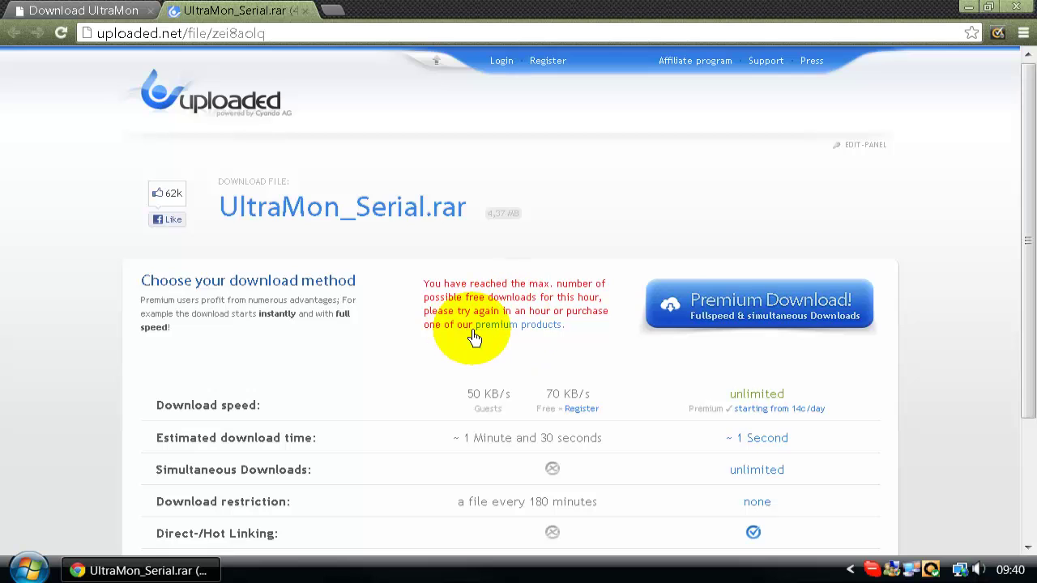
# Step: Open the Downloads folder inside the Windows account's personal folder
pyautogui.click(28, 570)
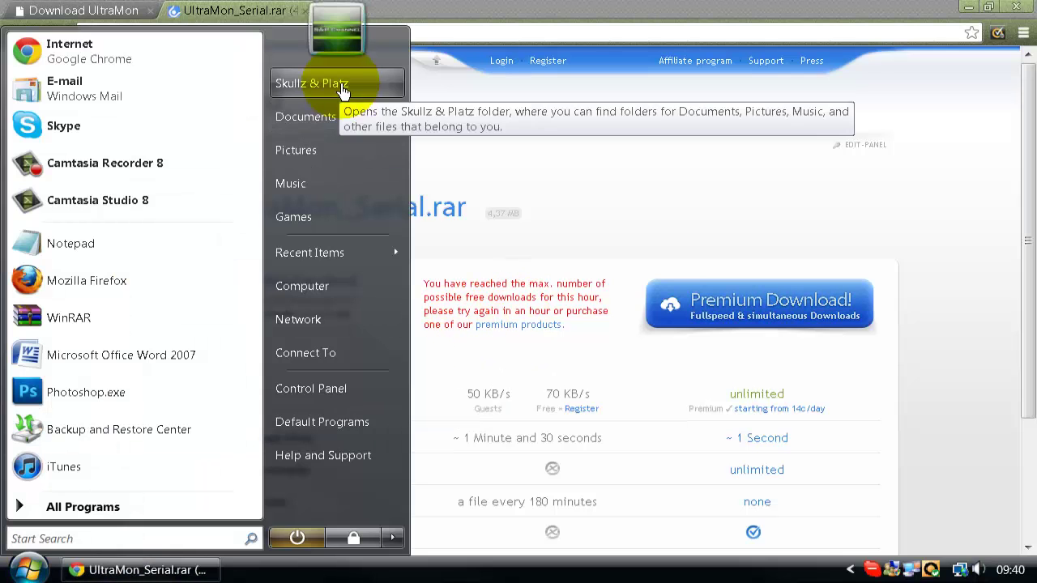
pyautogui.click(343, 91)
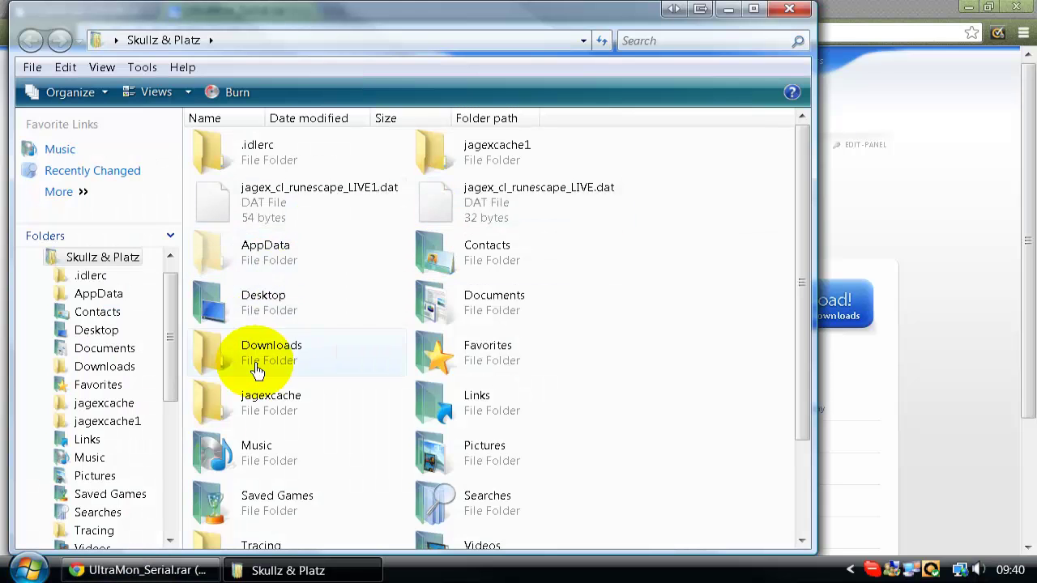
pyautogui.doubleClick(257, 369)
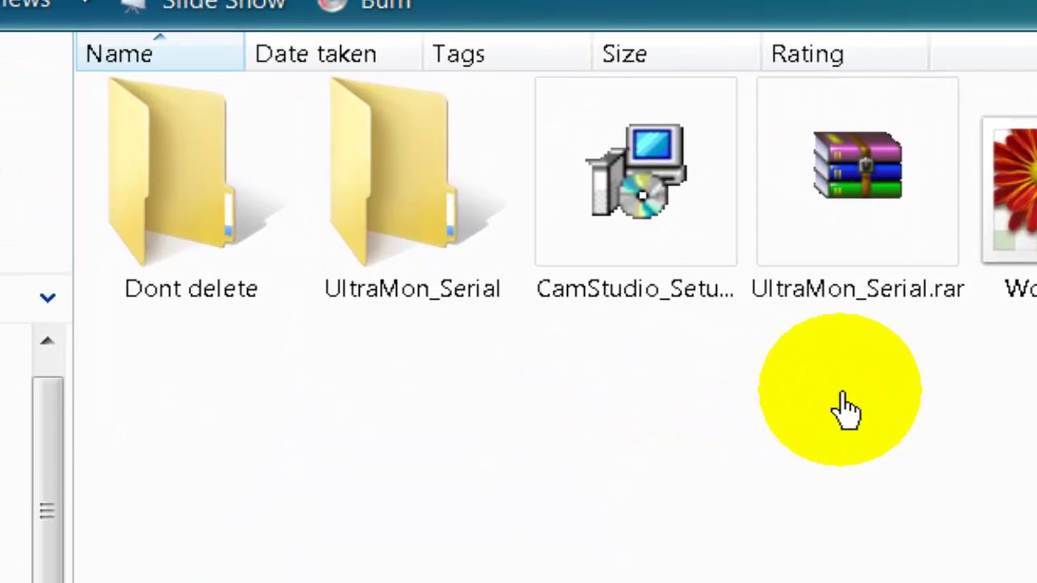
pyautogui.click(877, 229)
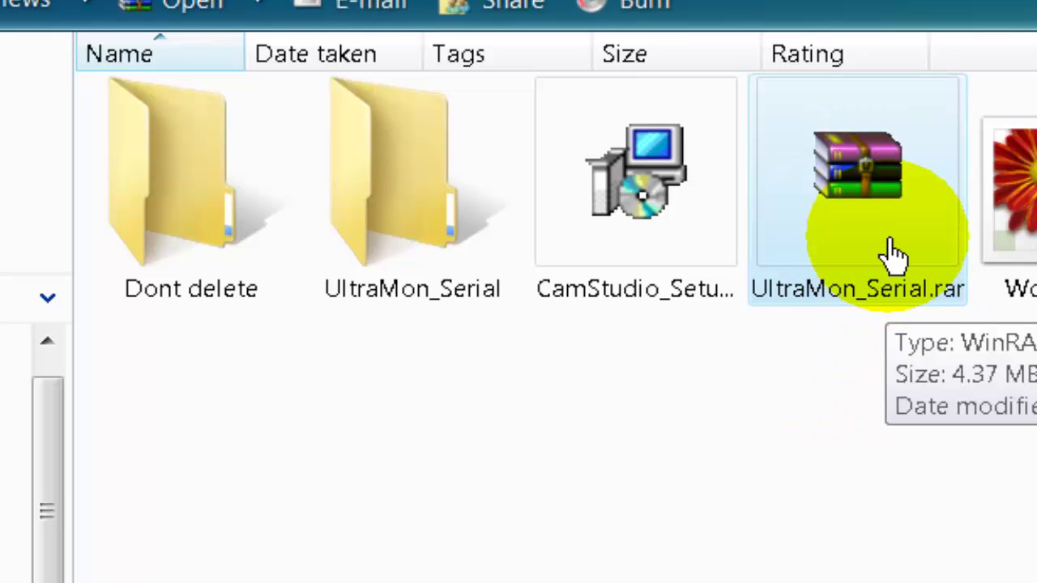
pyautogui.rightClick(888, 243)
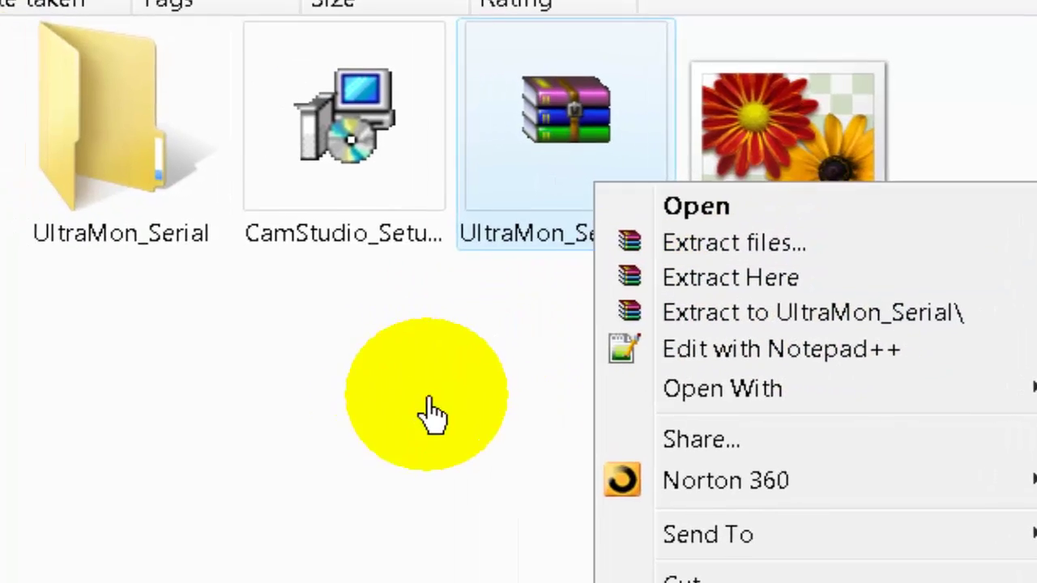
pyautogui.click(290, 401)
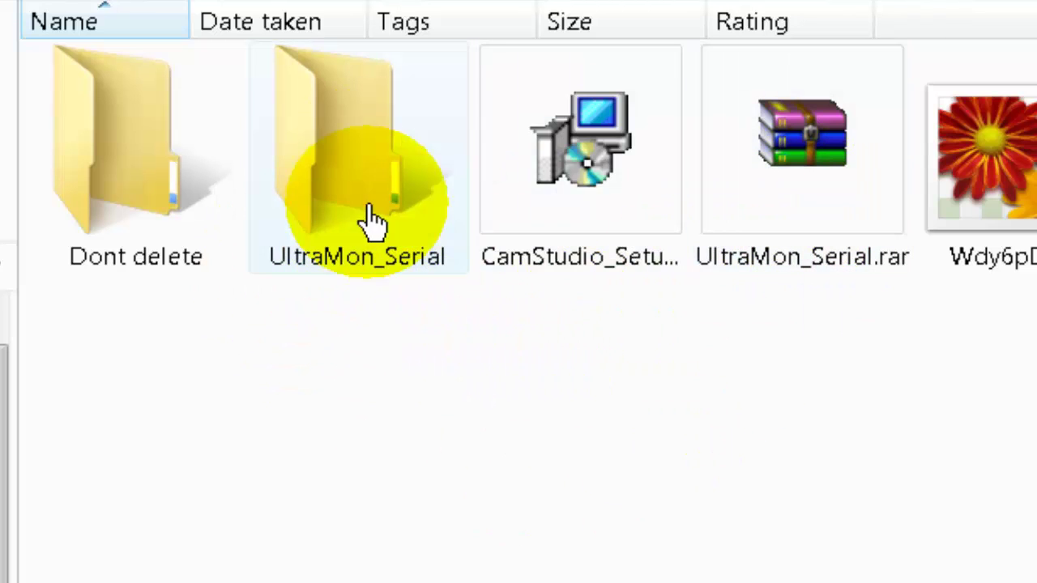
# Step: Open the extracted UltraMon_Serial folder in Downloads
pyautogui.click(377, 175)
pyautogui.doubleClick(377, 175)
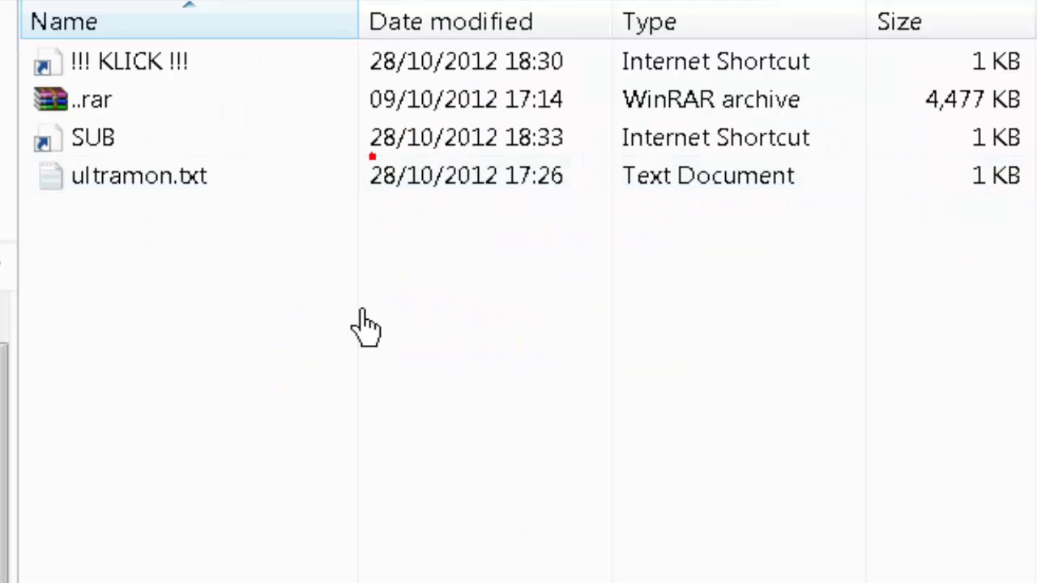
pyautogui.click(338, 324)
pyautogui.moveTo(419, 373); pyautogui.dragTo(188, 96)
pyautogui.click(215, 326)
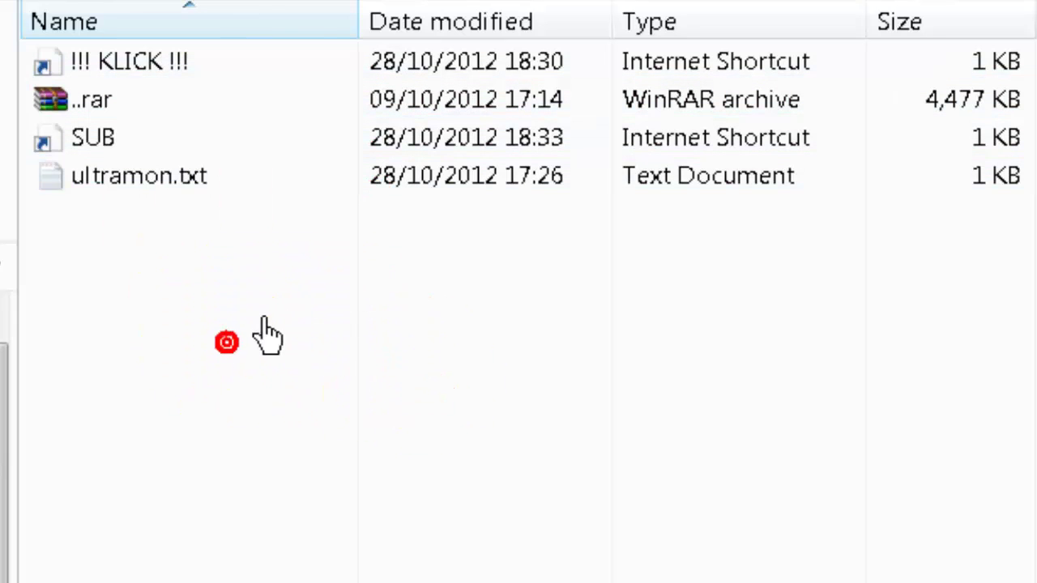
pyautogui.moveTo(250, 207); pyautogui.dragTo(274, 189)
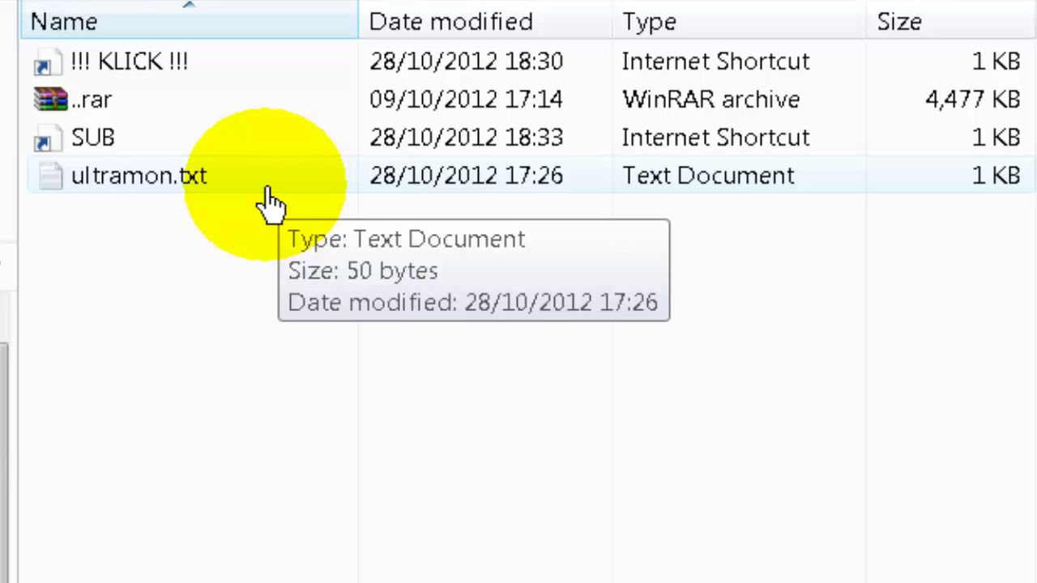
# Step: Open ultramon.txt and highlight the registration name and code on its second line
pyautogui.doubleClick(267, 190)
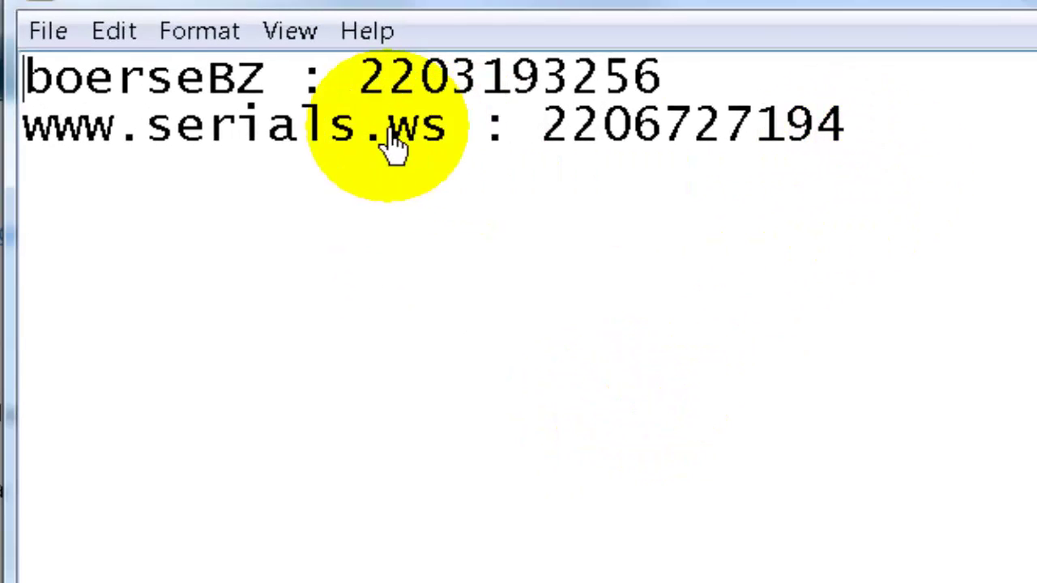
pyautogui.moveTo(447, 136); pyautogui.dragTo(18, 130)
pyautogui.moveTo(837, 146); pyautogui.dragTo(562, 146)
pyautogui.click(784, 287)
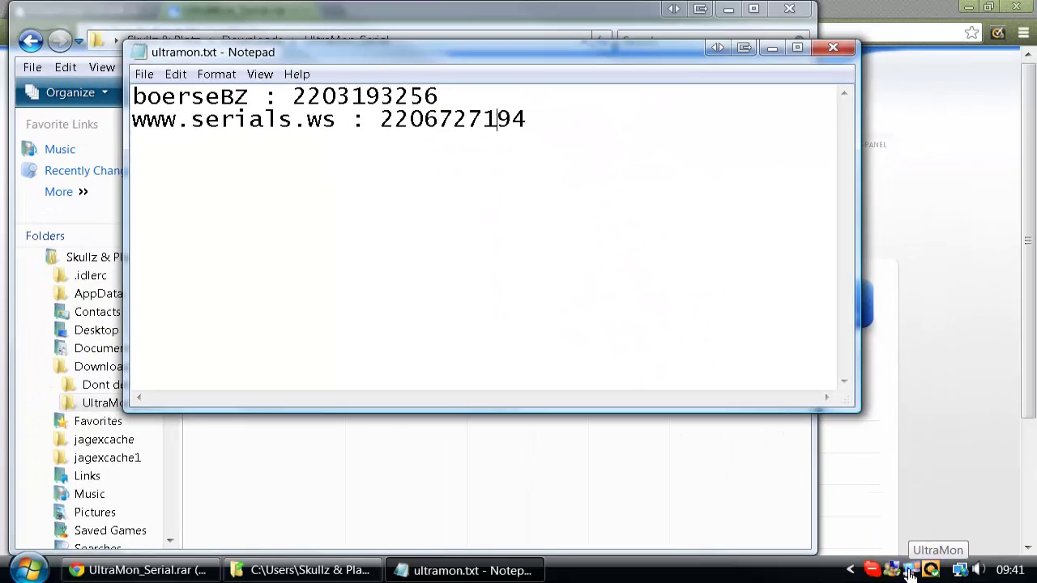
# Step: Open UltraMon's registration form from its About window and place it clear of the text in ultramon.txt
pyautogui.rightClick(909, 569)
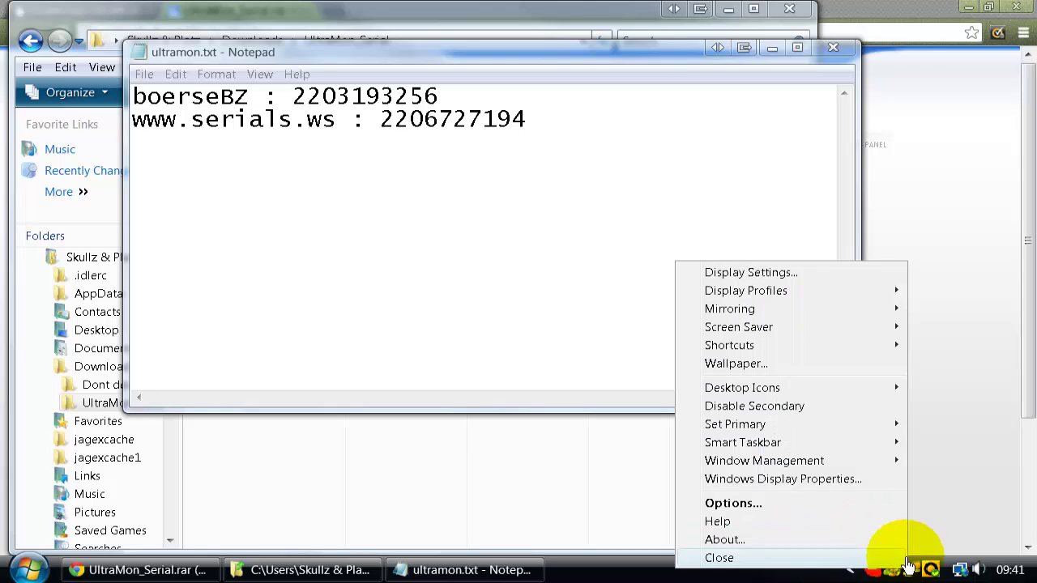
pyautogui.click(782, 540)
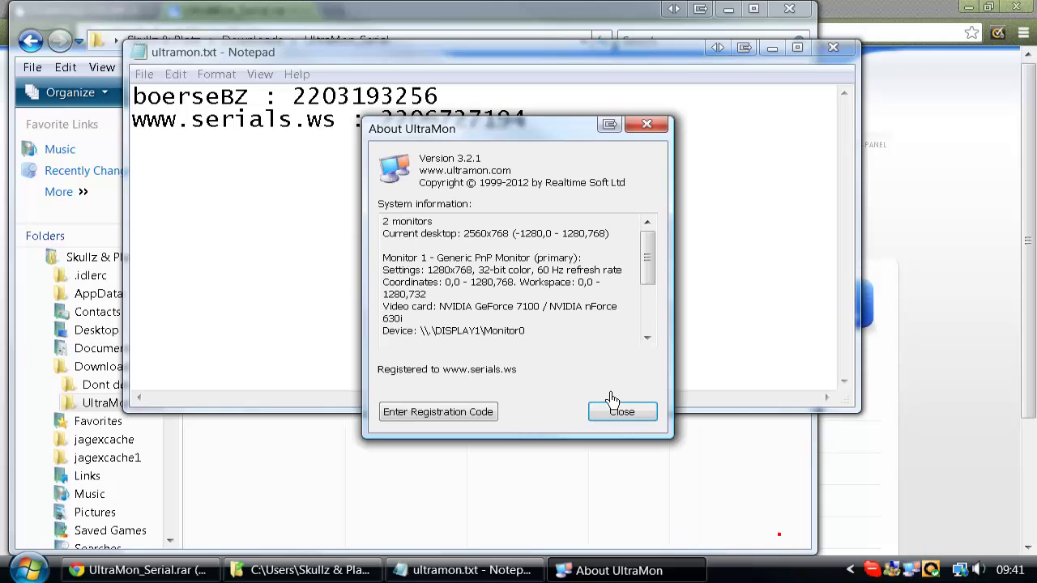
pyautogui.moveTo(472, 130); pyautogui.dragTo(618, 163)
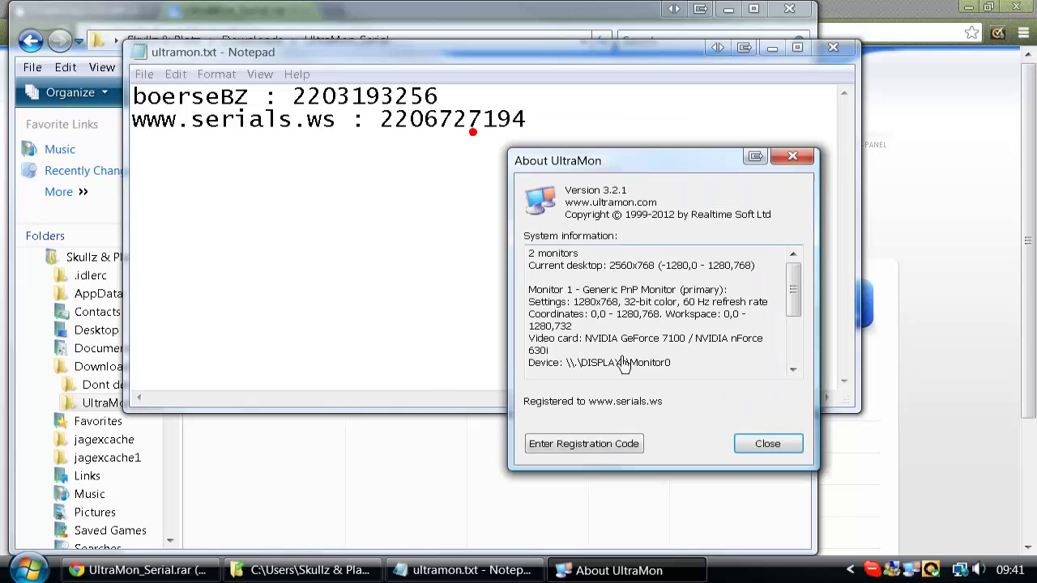
pyautogui.click(585, 445)
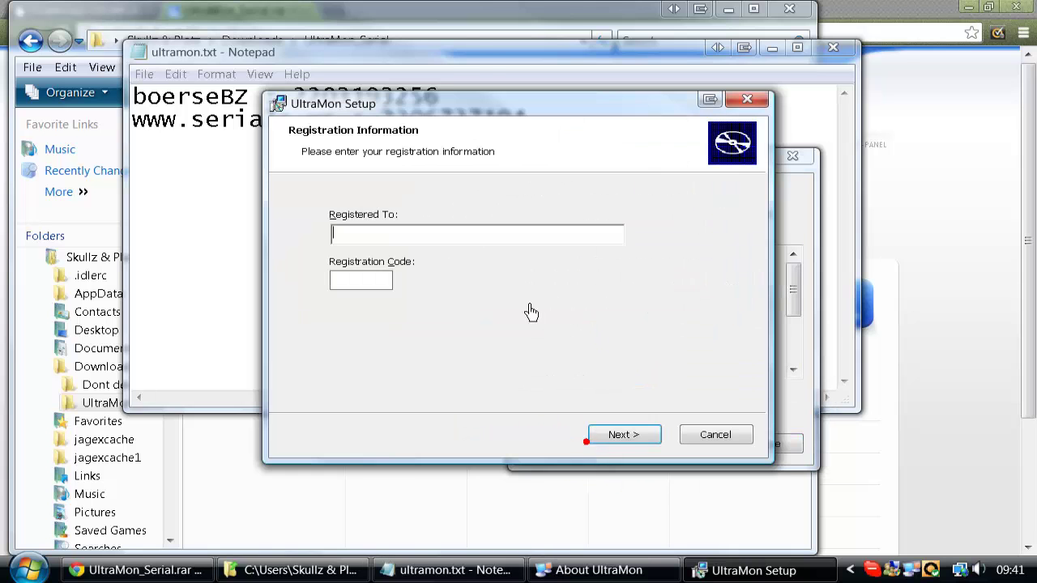
pyautogui.moveTo(450, 99); pyautogui.dragTo(435, 178)
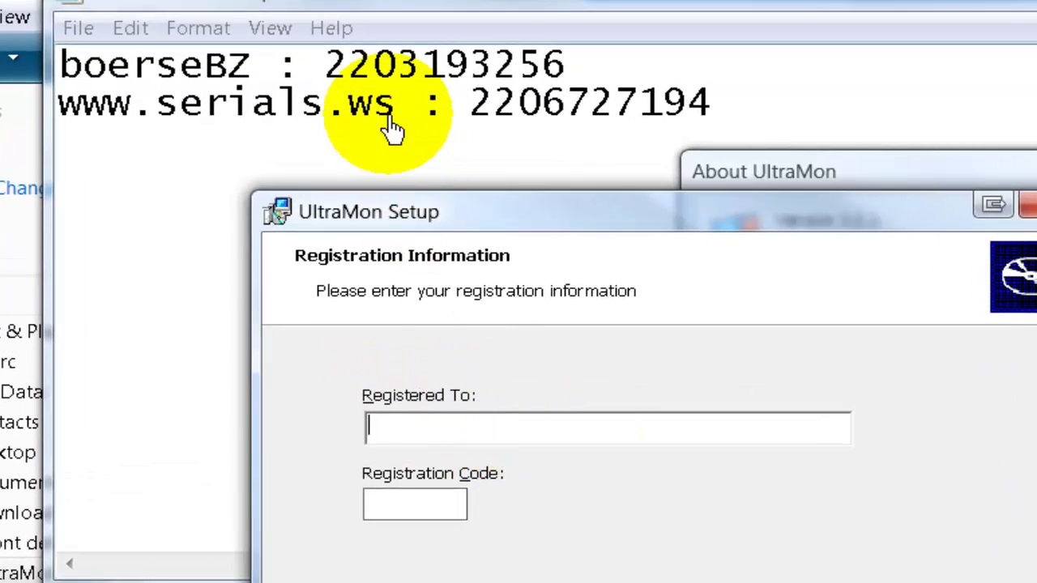
# Step: Copy the registration name from the second line of ultramon.txt into the form's Registered To field
pyautogui.moveTo(389, 105); pyautogui.dragTo(65, 111)
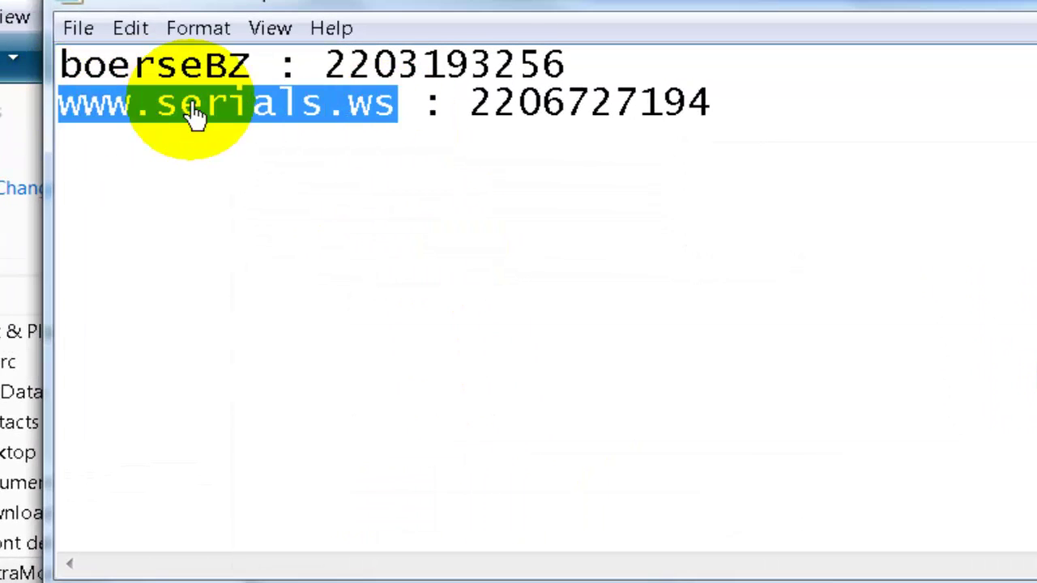
pyautogui.moveTo(243, 70); pyautogui.dragTo(65, 69)
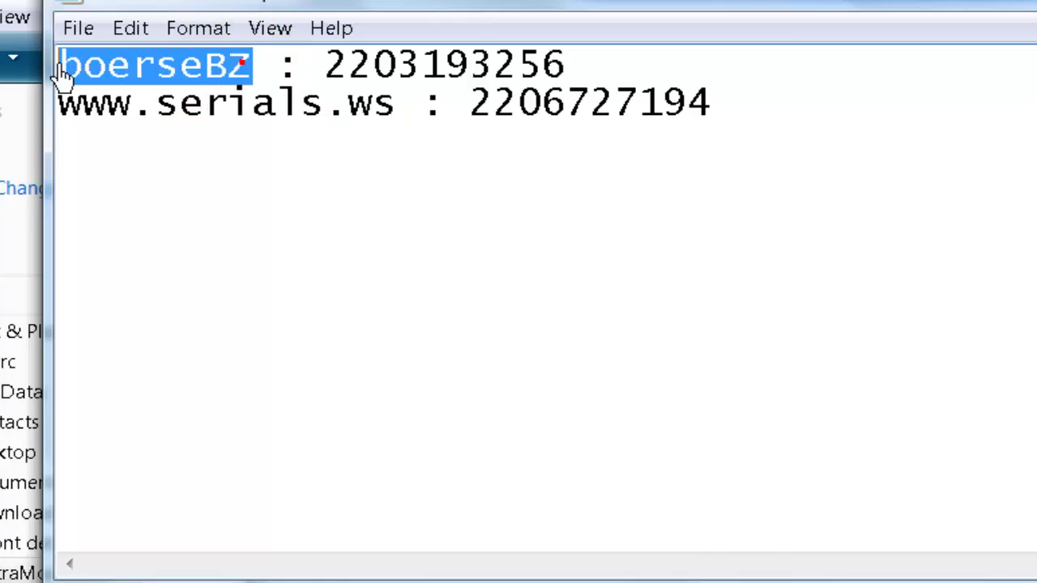
pyautogui.moveTo(389, 114); pyautogui.dragTo(69, 111)
pyautogui.rightClick(95, 105)
pyautogui.click(183, 191)
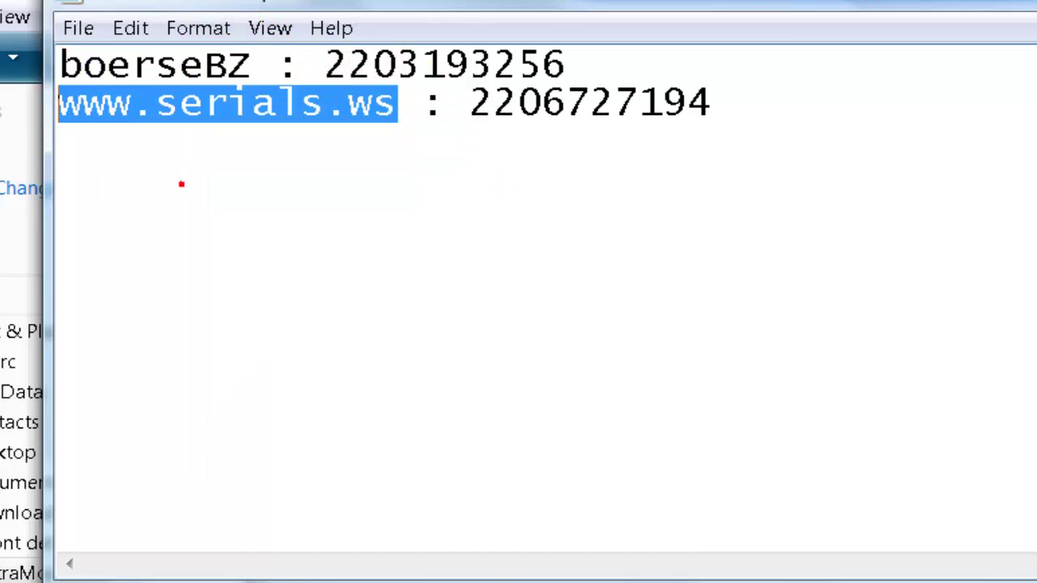
pyautogui.hotkey('alt', 'Tab')
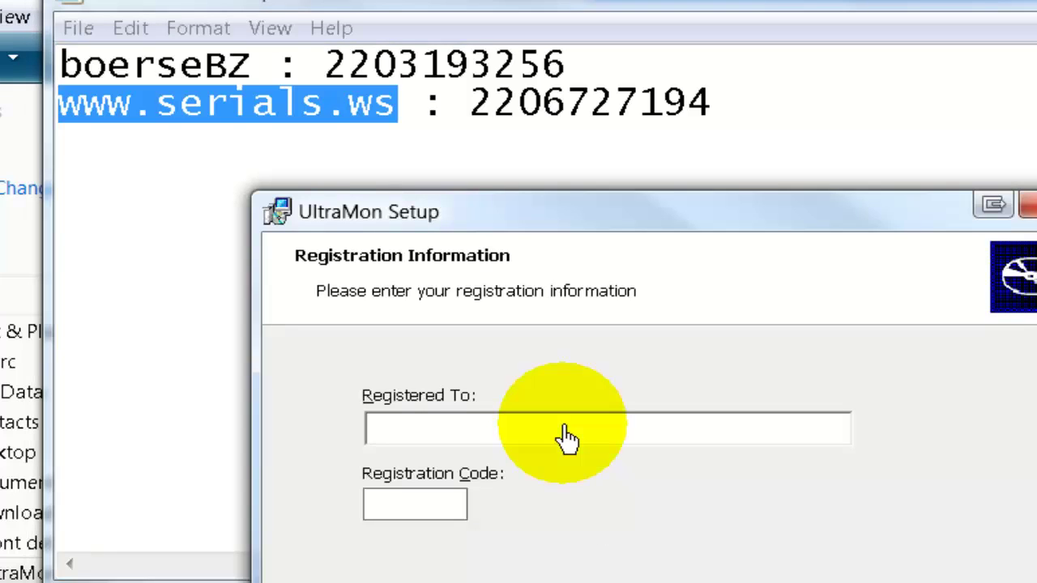
pyautogui.hotkey('ctrl', 'v')
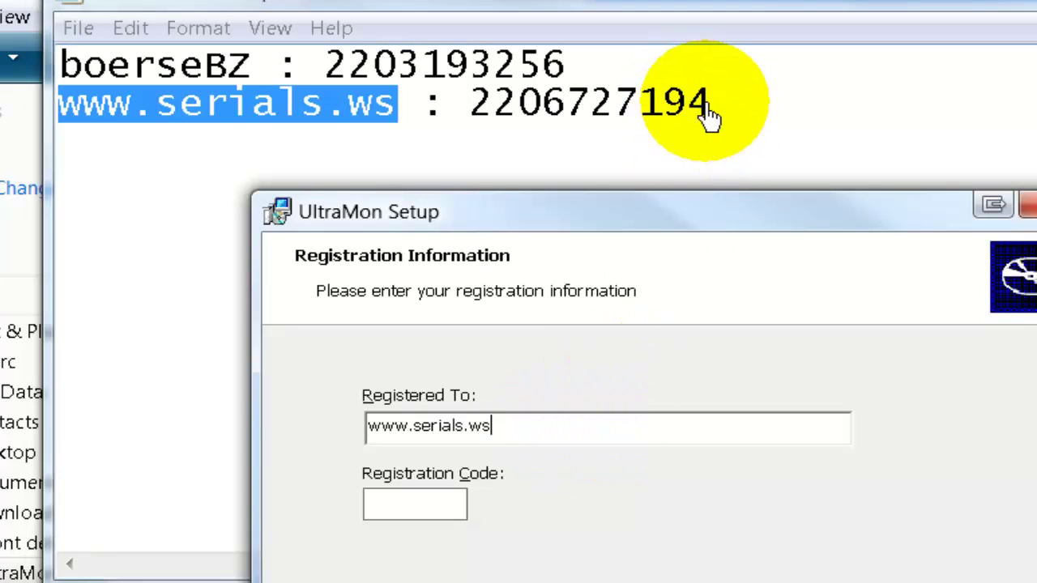
# Step: Copy the registration code from the second line of ultramon.txt into the Registration Code field and cancel the UltraMon setup
pyautogui.moveTo(713, 118); pyautogui.dragTo(481, 121)
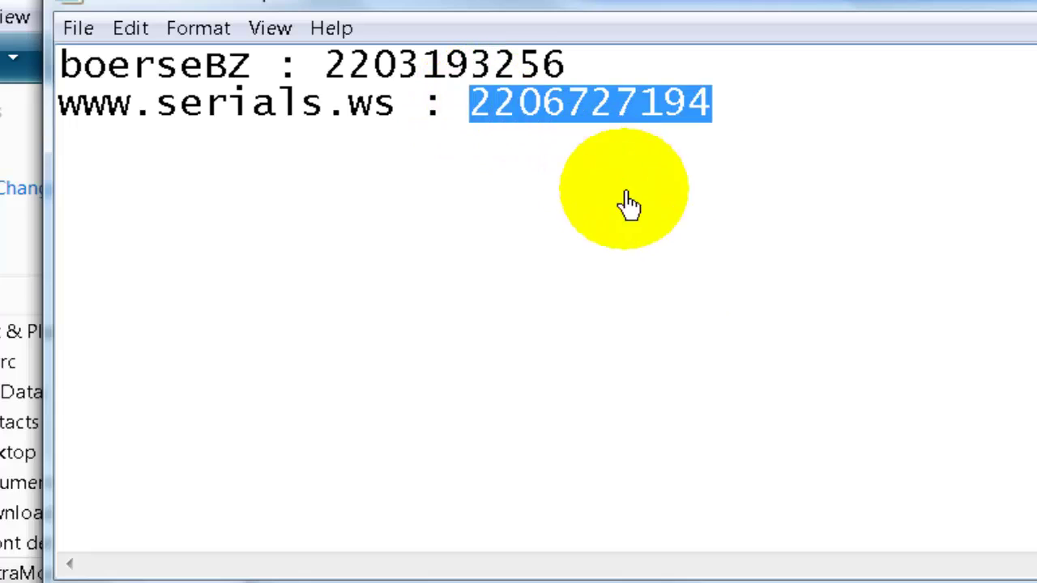
pyautogui.click(718, 577)
pyautogui.click(434, 512)
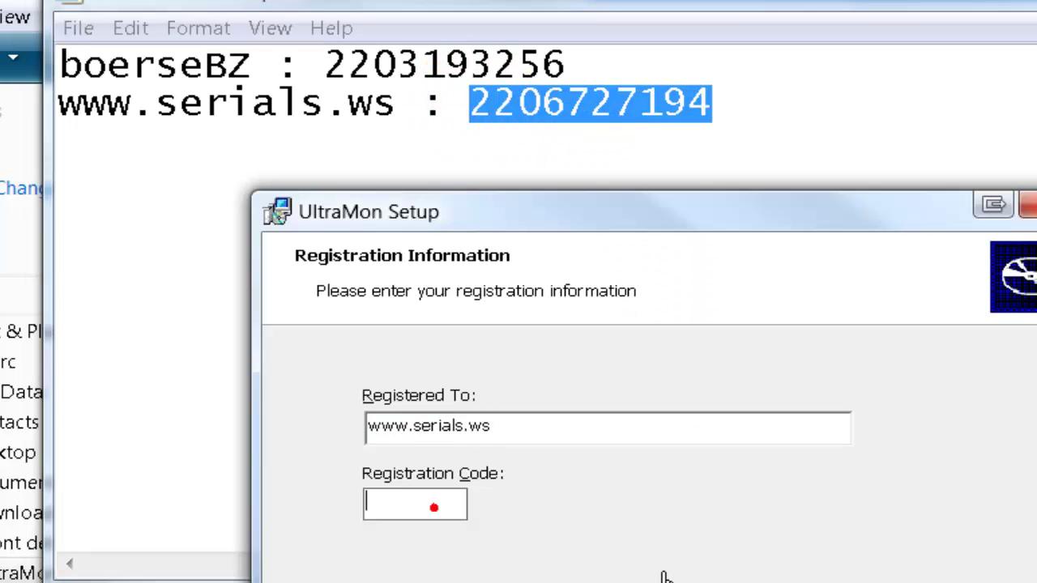
pyautogui.hotkey('ctrl', 'v')
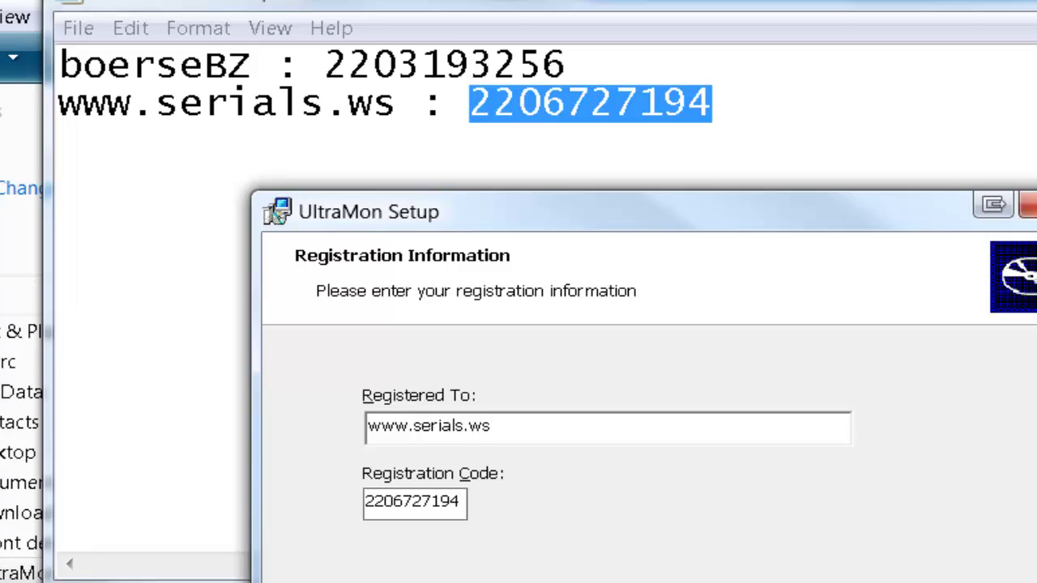
pyautogui.press('Escape')
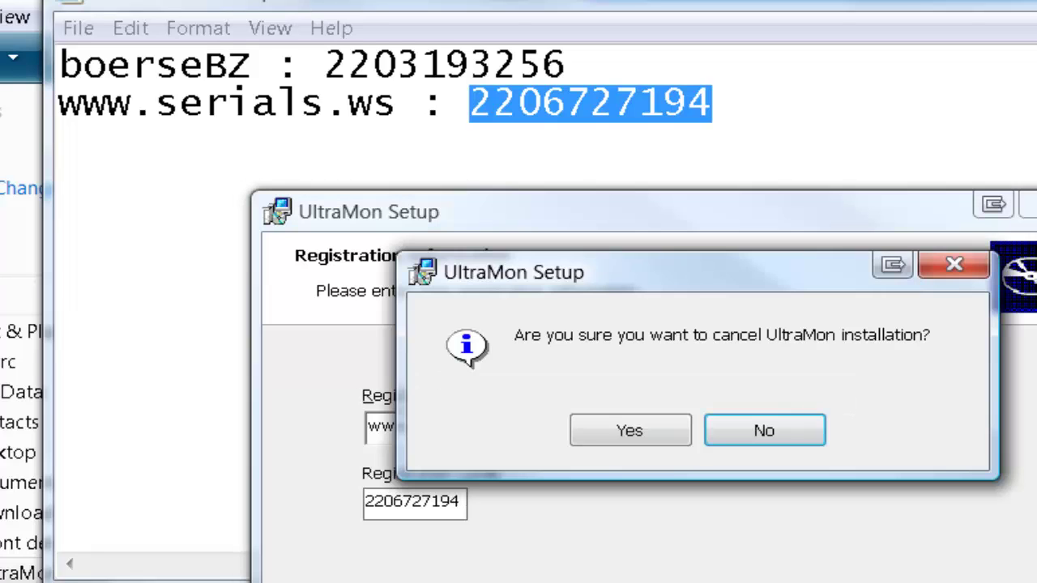
pyautogui.click(620, 431)
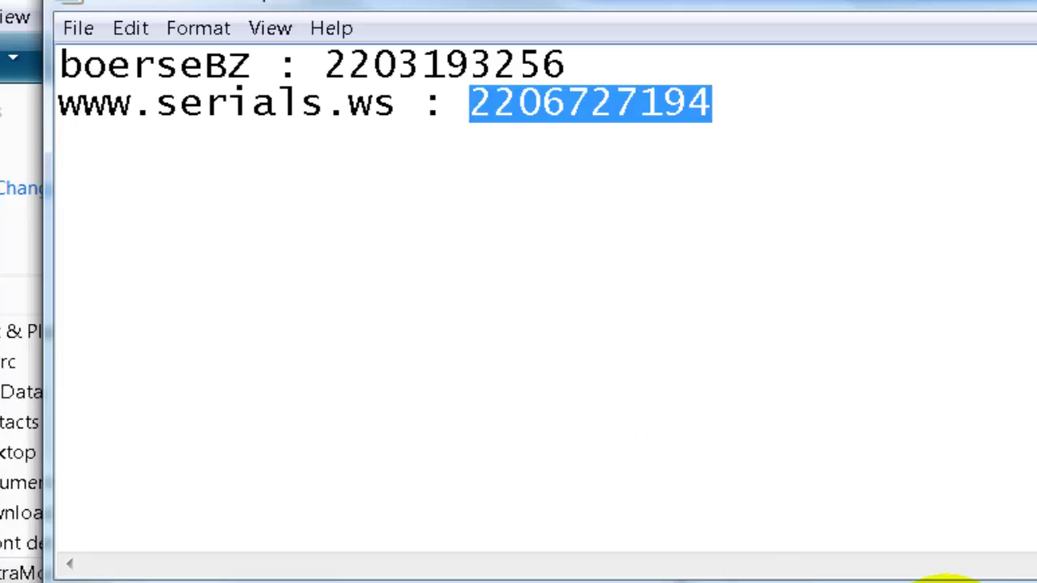
# Step: Close the About UltraMon window, ultramon.txt and the UltraMon_Serial folder, and return to the Download UltraMon web page
pyautogui.click(972, 577)
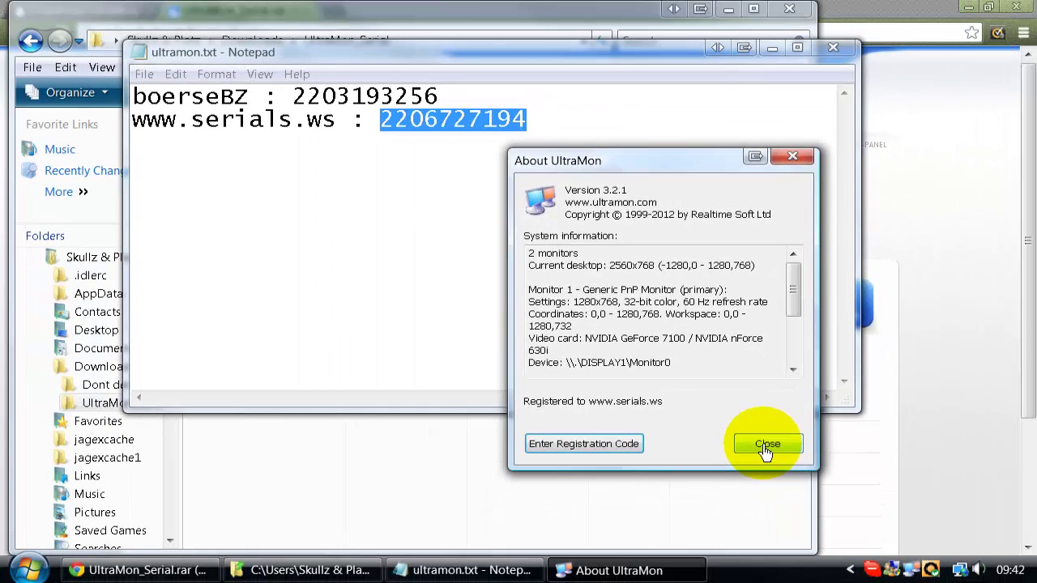
pyautogui.click(765, 445)
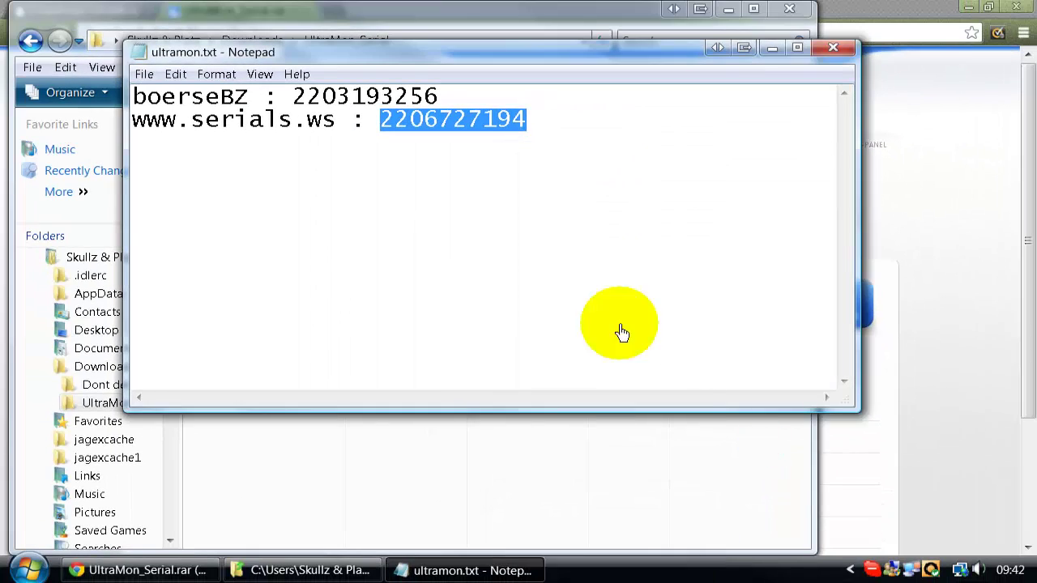
pyautogui.click(833, 48)
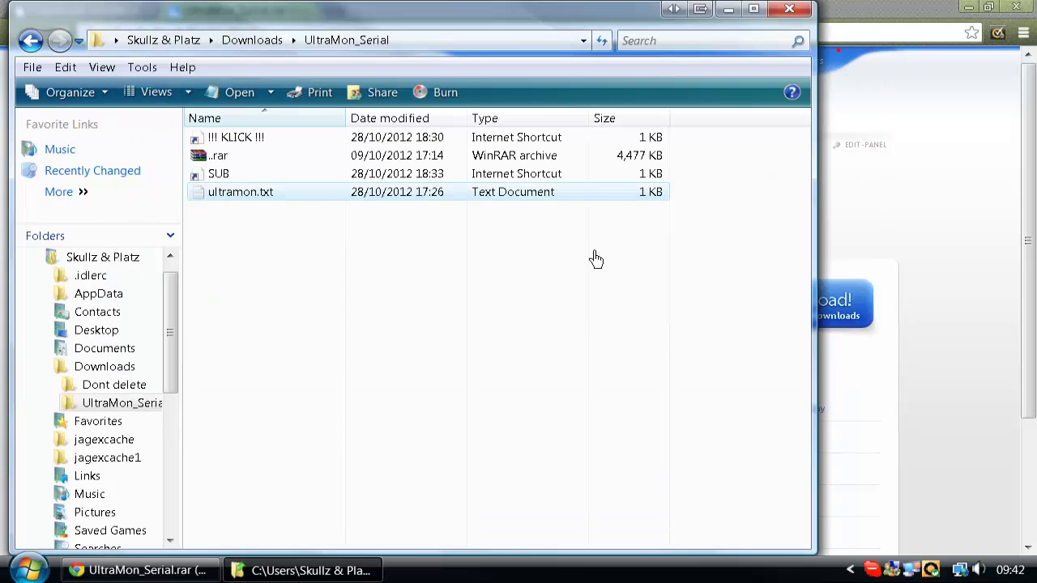
pyautogui.click(790, 12)
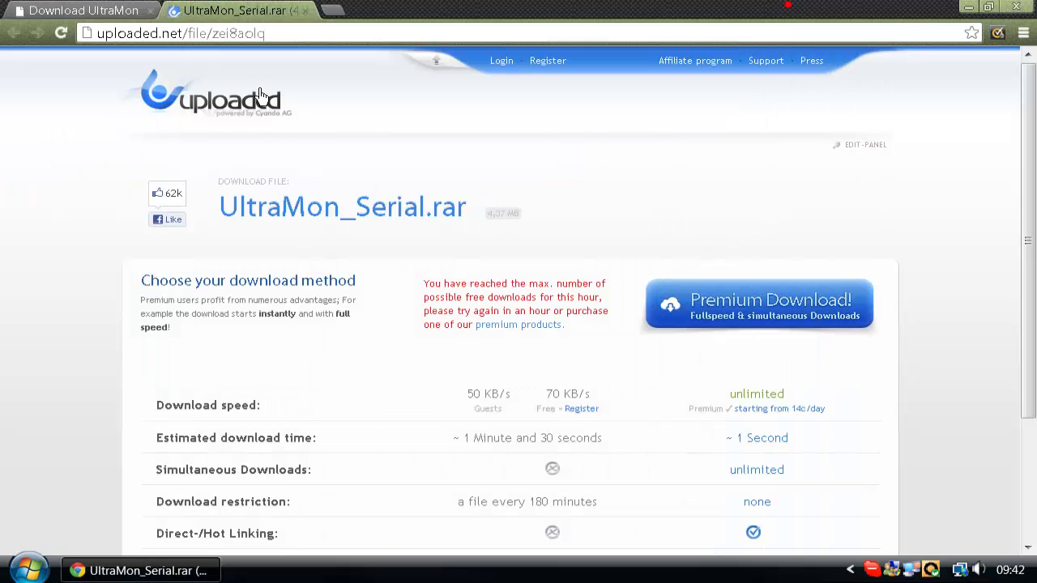
pyautogui.click(103, 23)
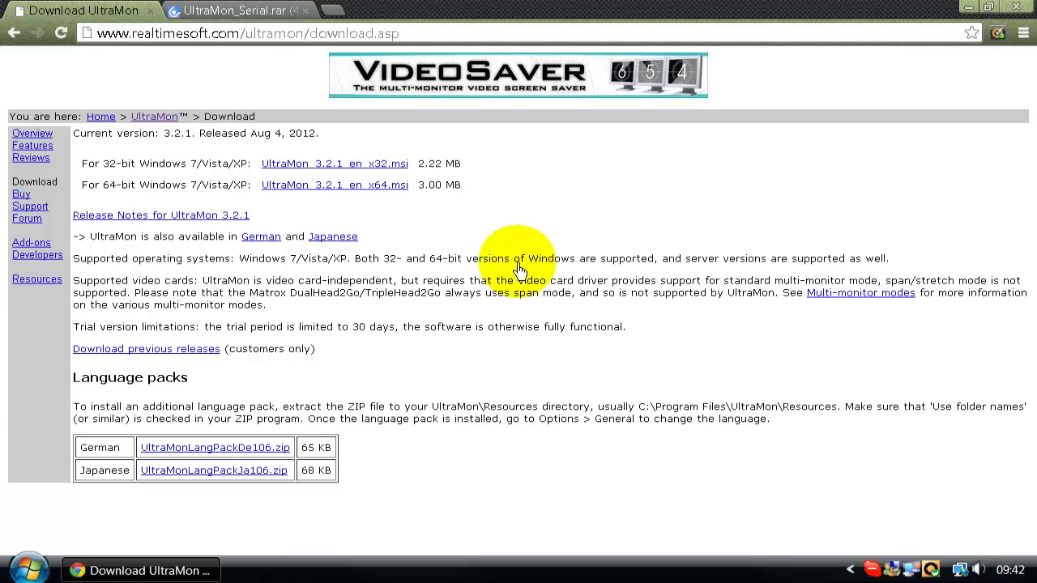